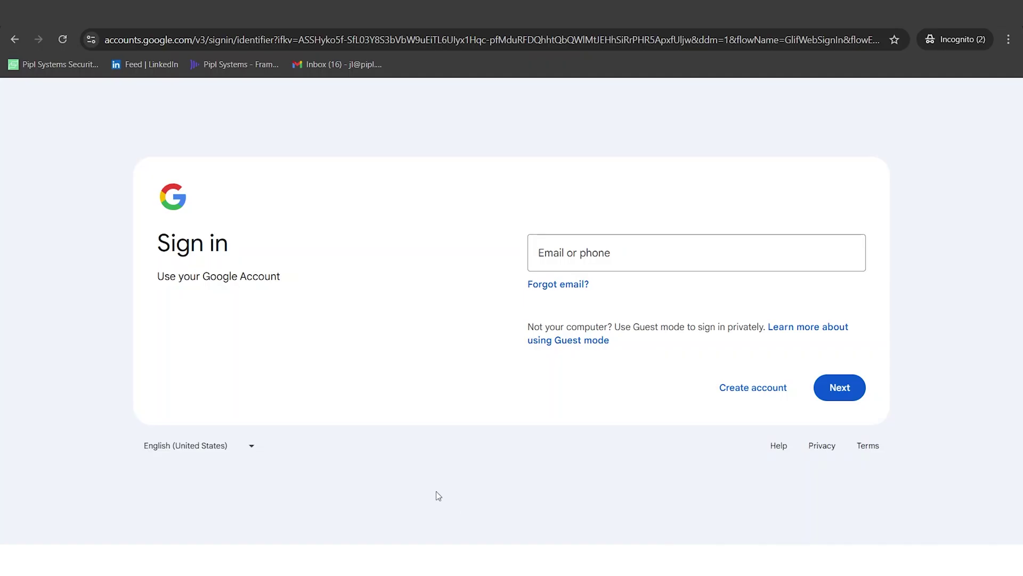
Create a new Google account and sign in to it with its password.
{"action": "left_click", "coordinate": [771, 389]}
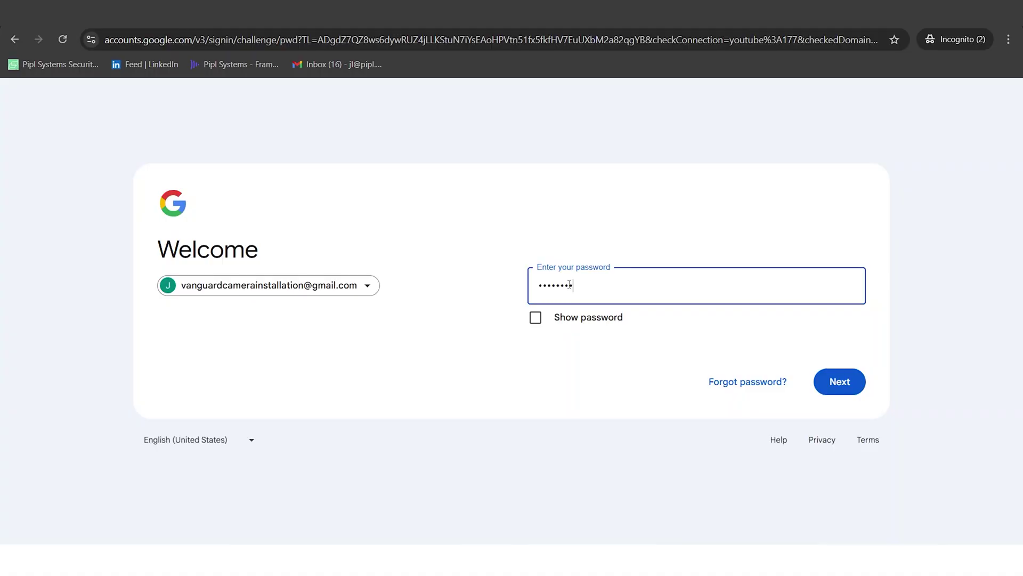
{"action": "key", "text": "Return"}
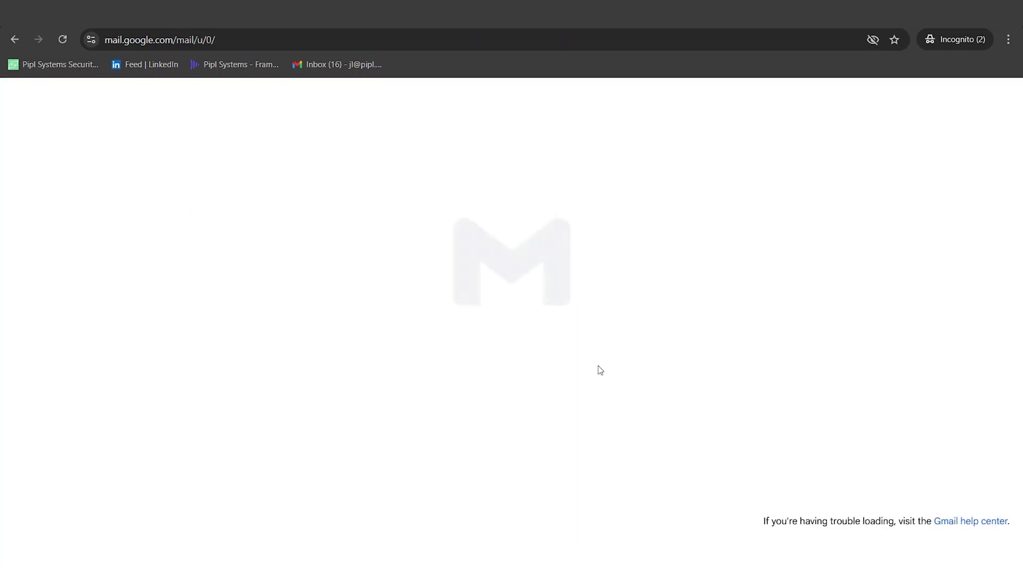
Search for 'google business profile', open the first result and start creating a profile.
{"action": "left_click", "coordinate": [267, 37]}
{"action": "type", "text": "google businnes"}
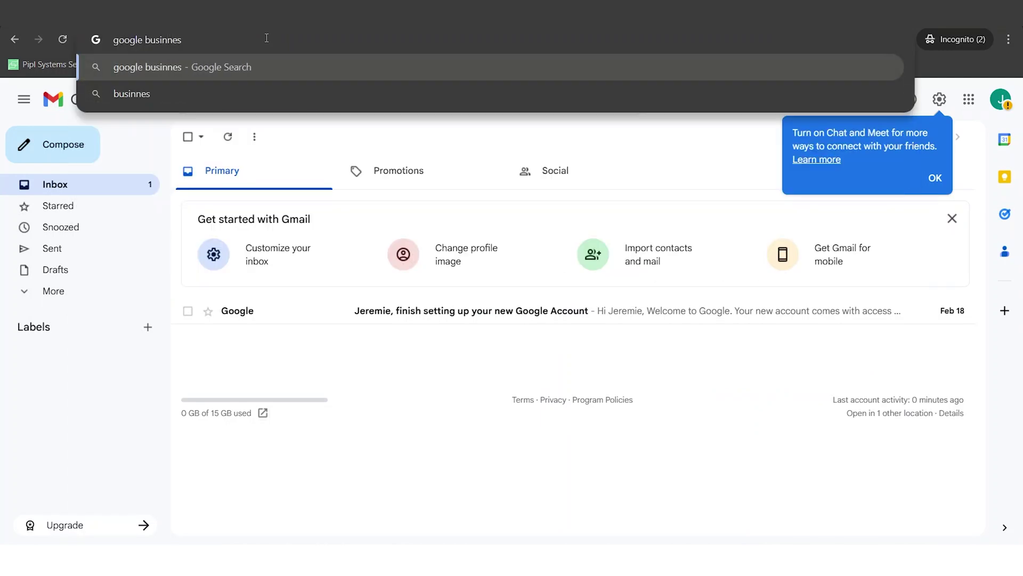
{"action": "key", "text": "BackSpace"}
{"action": "type", "text": "ess profile"}
{"action": "key", "text": "Return"}
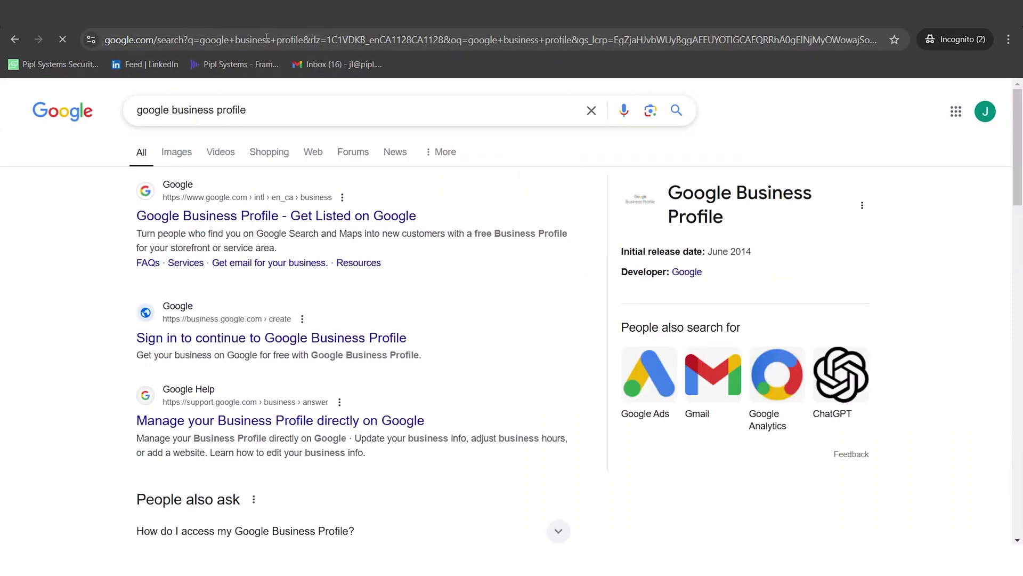
{"action": "left_click", "coordinate": [291, 217]}
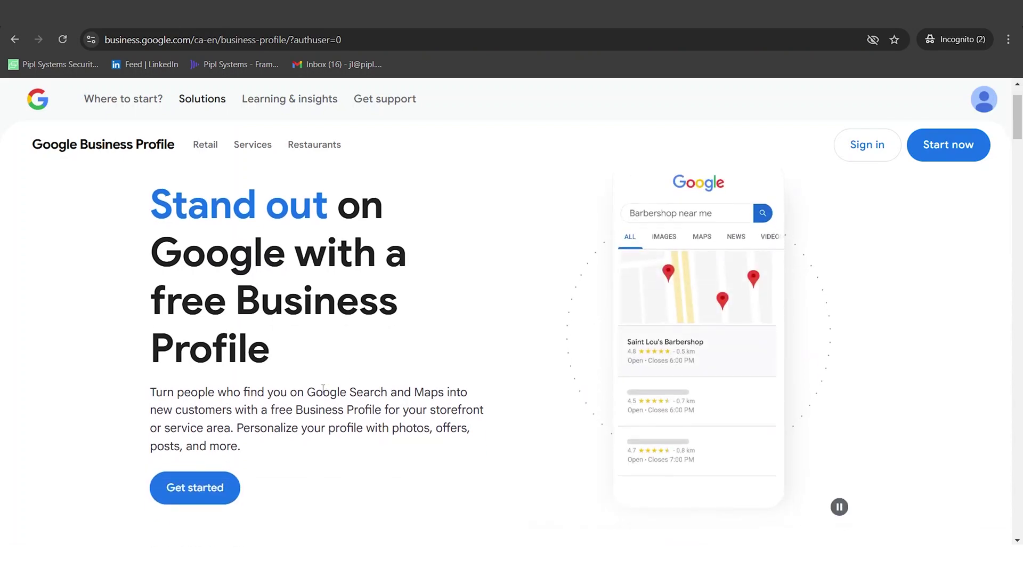
{"action": "left_click", "coordinate": [201, 494]}
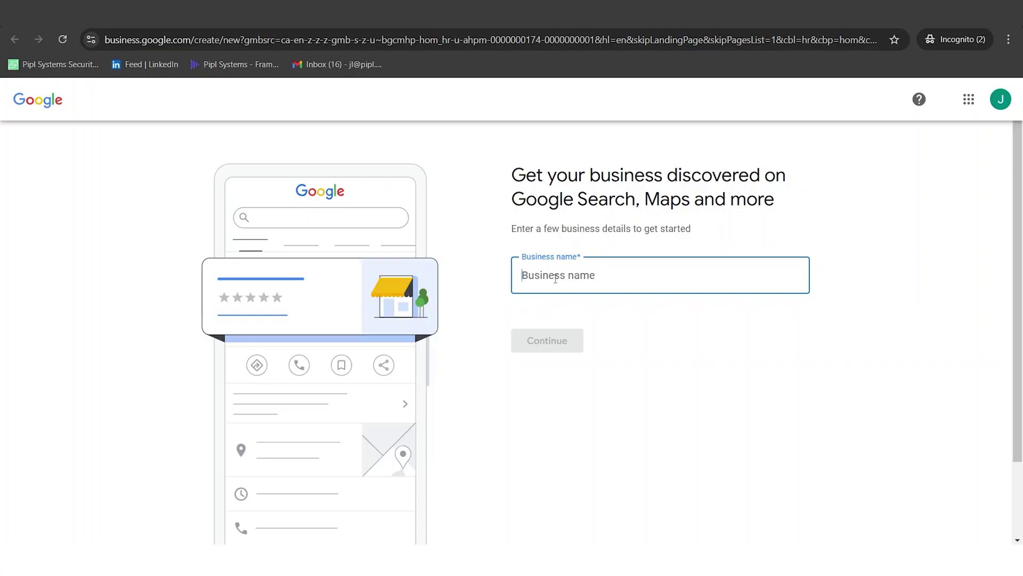
Enter 'Unclaimed Property Solutions' as the business name and view that existing listing.
{"action": "type", "text": "nclaimed Prot"}
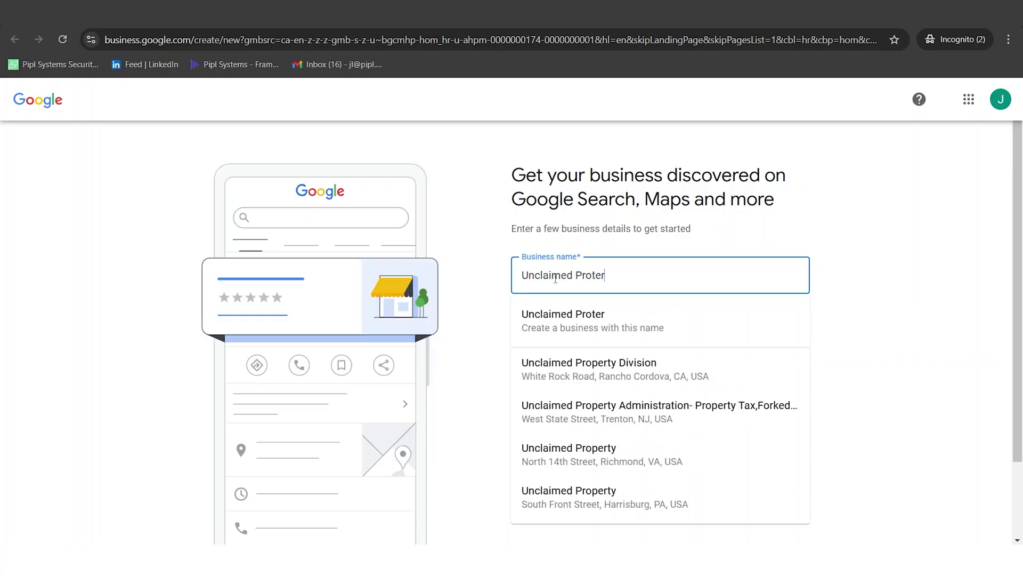
{"action": "type", "text": "erty Solution"}
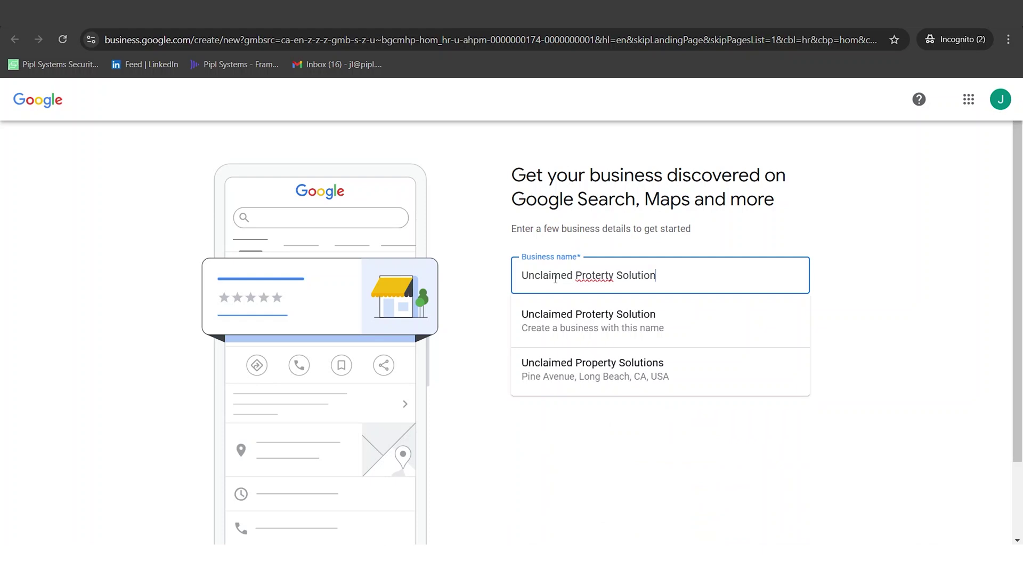
{"action": "left_click", "coordinate": [589, 368]}
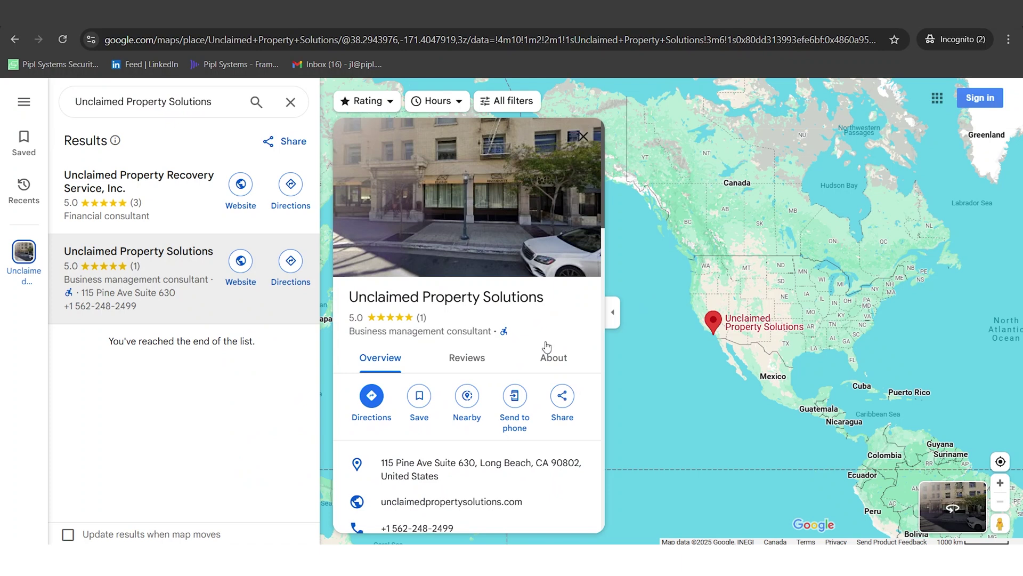
{"action": "scroll", "coordinate": [546, 347], "scroll_direction": "down", "scroll_amount": 3}
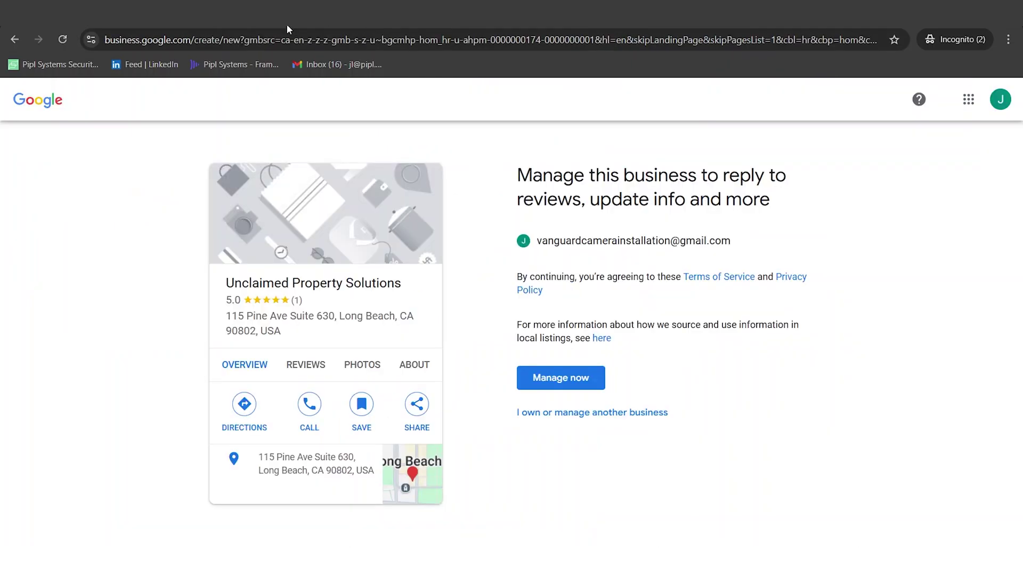
Go back and replace the business name with 'Vanguard Camera Installation' as a new business.
{"action": "left_click", "coordinate": [14, 41]}
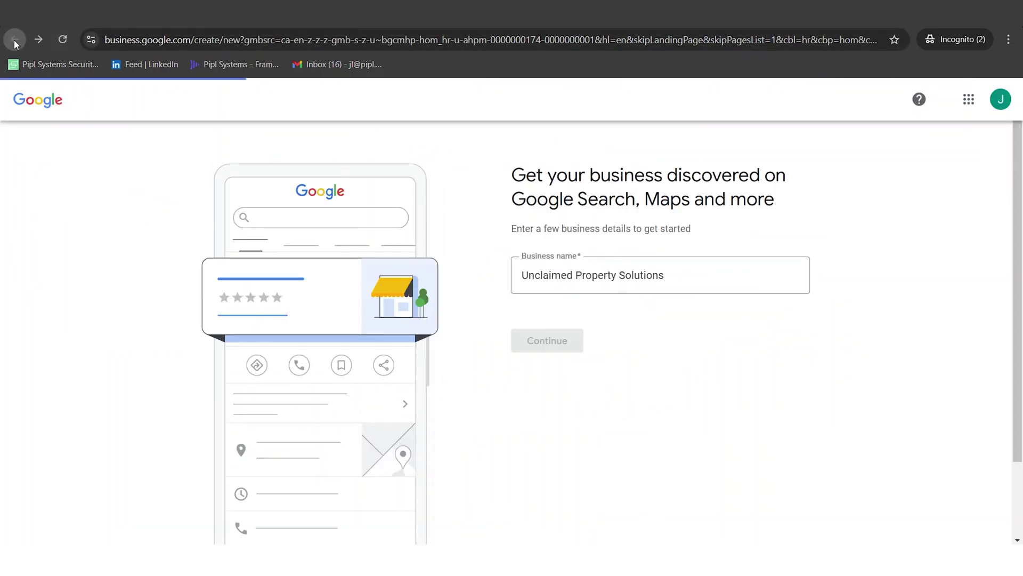
{"action": "triple_click", "coordinate": [703, 275]}
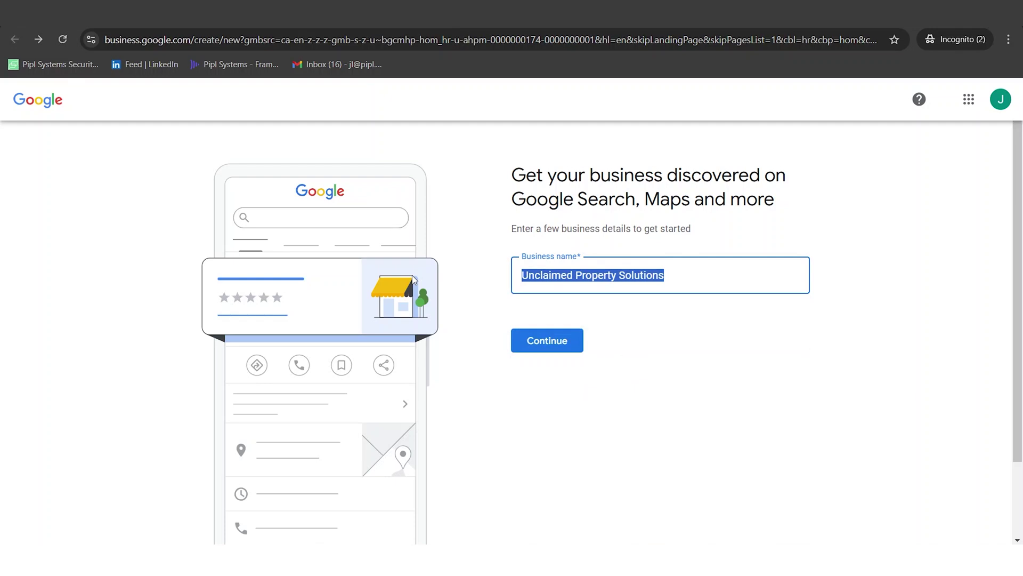
{"action": "type", "text": "Vanguar"}
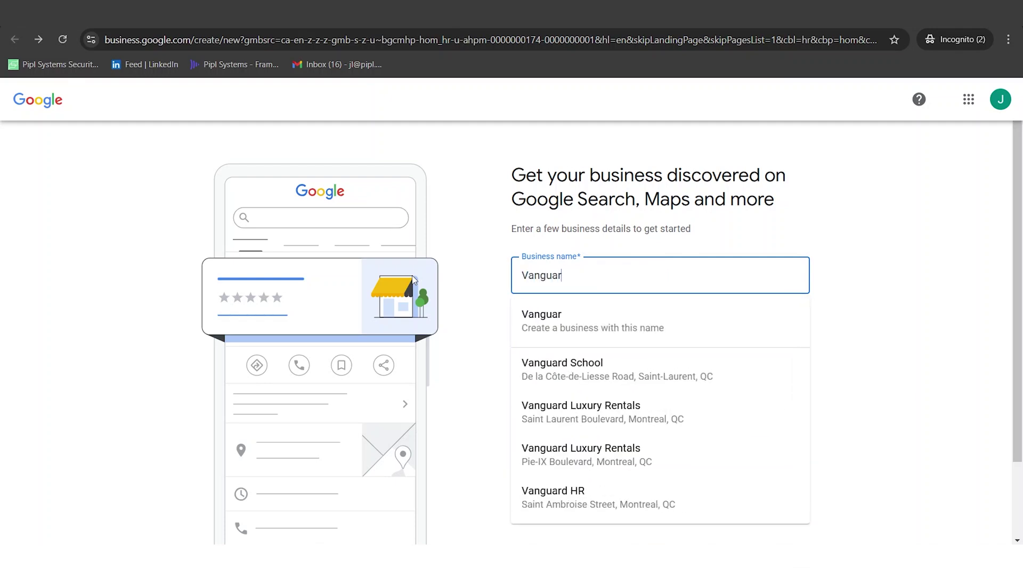
{"action": "type", "text": "d Camera Installation"}
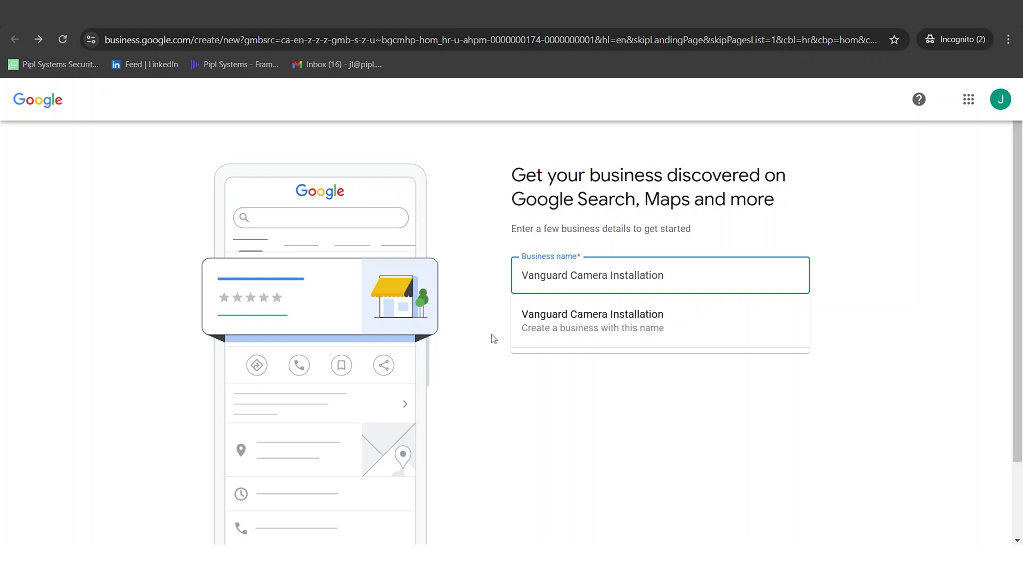
{"action": "left_click", "coordinate": [589, 323]}
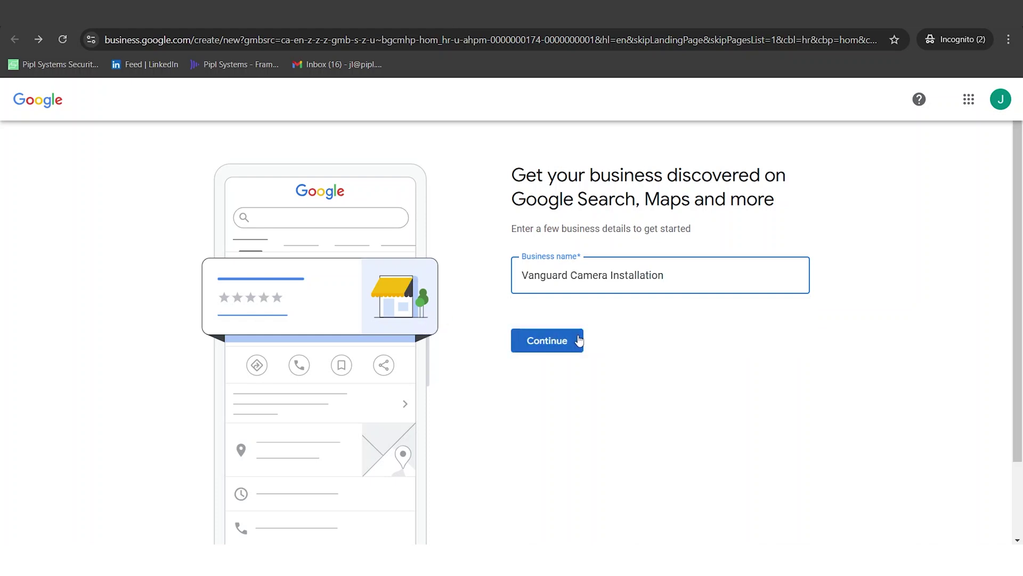
Submit 'Vanguard Camera Installation' as the business name and continue.
{"action": "left_click", "coordinate": [578, 340]}
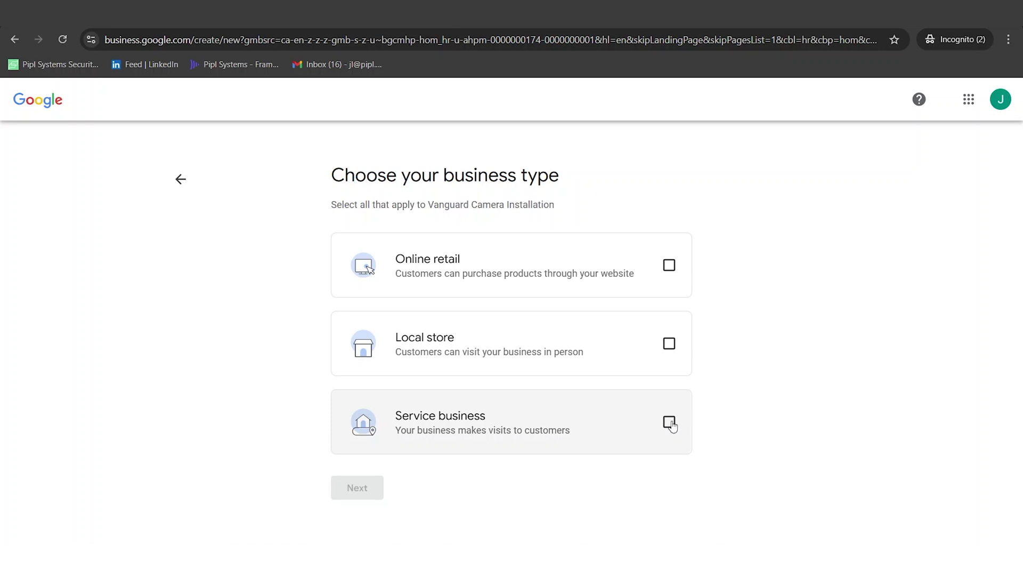
Tick both Service business and Local store as the business types.
{"action": "left_click", "coordinate": [669, 423]}
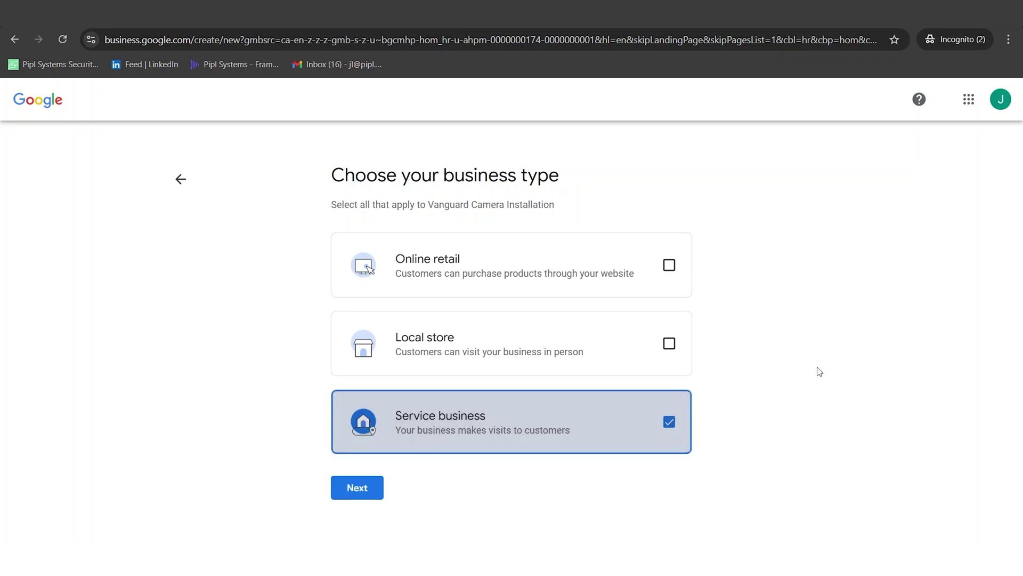
{"action": "left_click", "coordinate": [669, 344]}
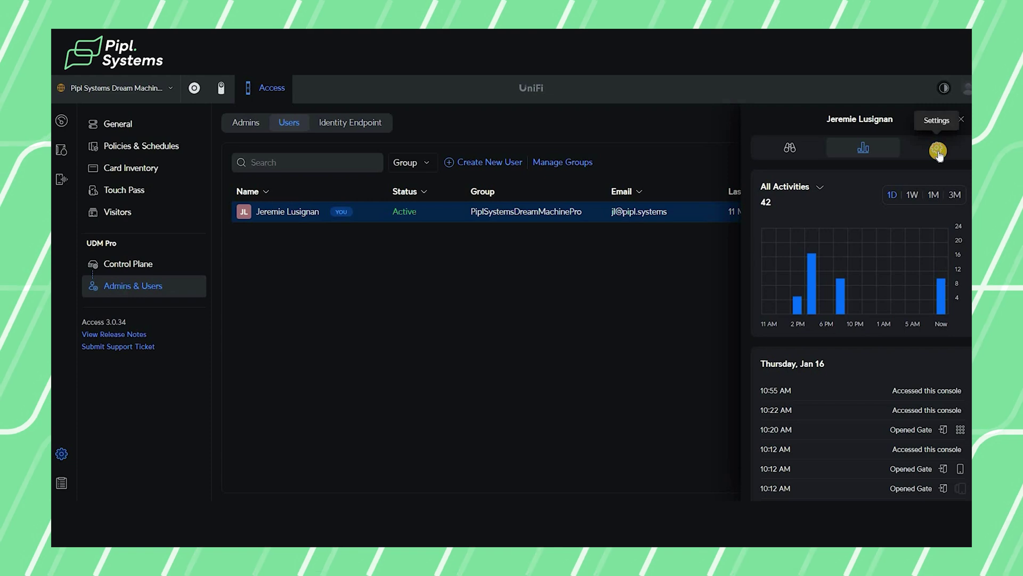
{"action": "left_click", "coordinate": [938, 152]}
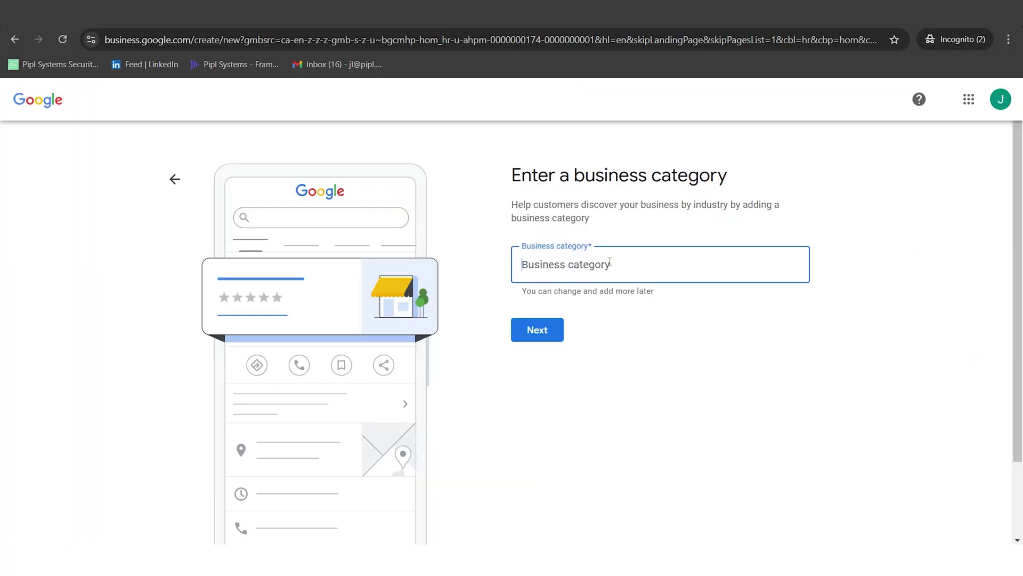
Enter 'security ca' in the Business category field to filter suggestions.
{"action": "type", "text": "secu"}
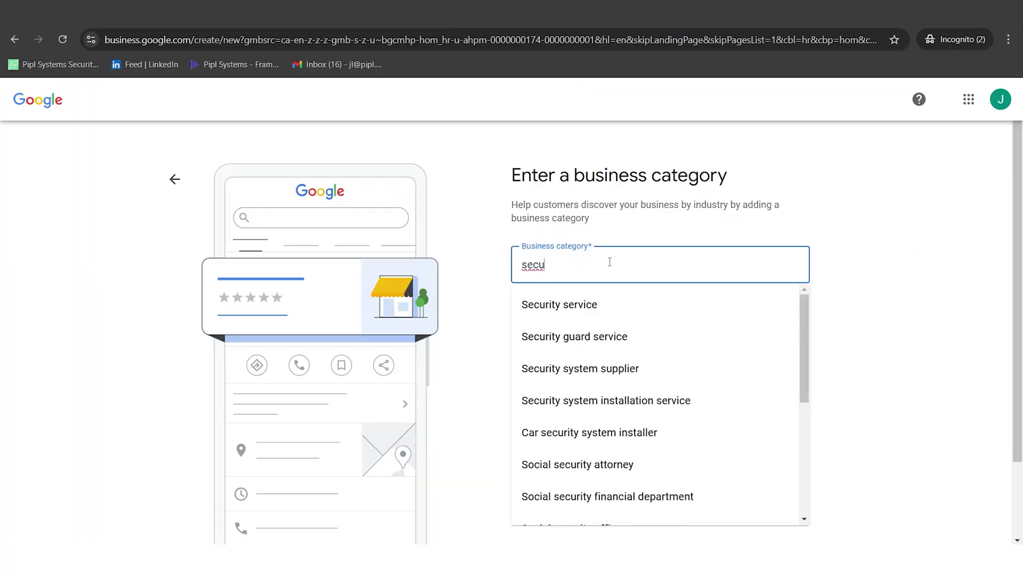
{"action": "type", "text": "rity "}
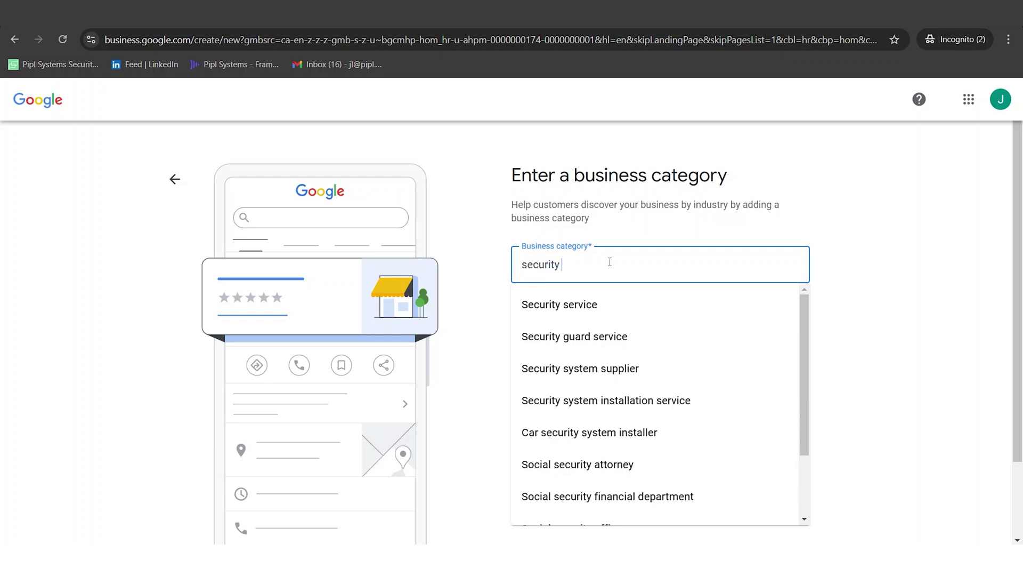
{"action": "type", "text": "ca"}
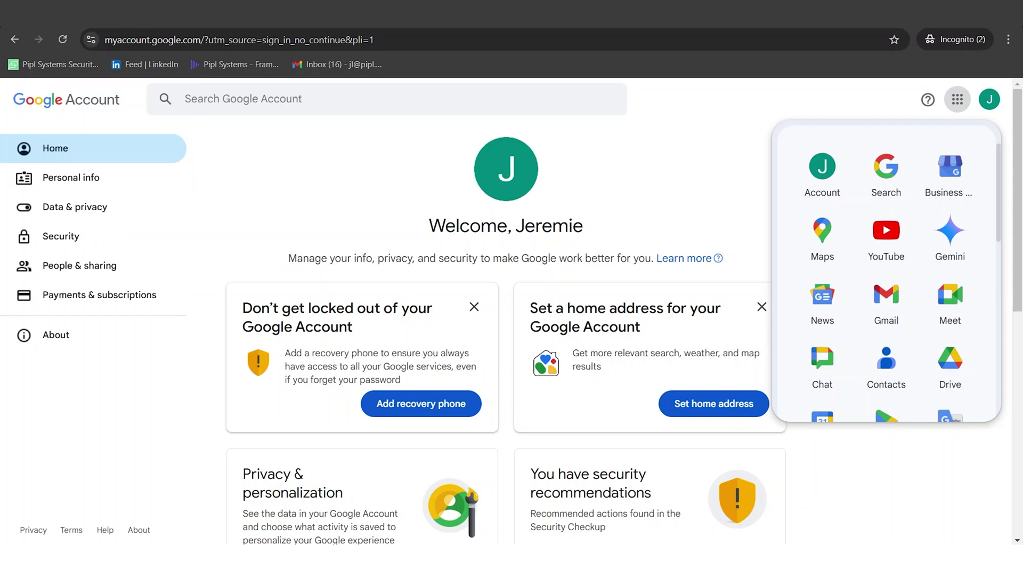
Search the web for 'security camera installation' and view the results on Google Maps.
{"action": "left_click", "coordinate": [295, 36]}
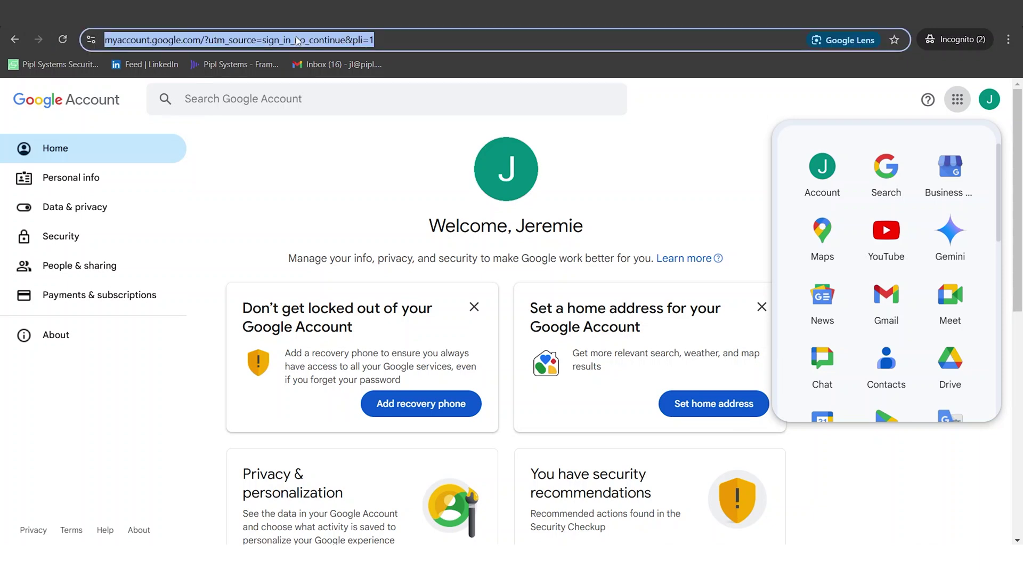
{"action": "type", "text": "security cam"}
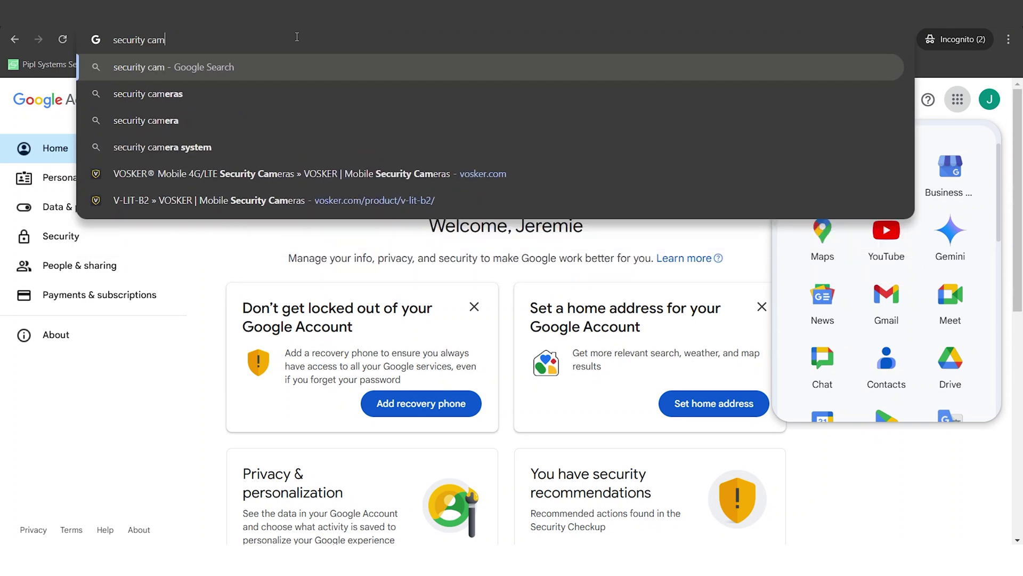
{"action": "type", "text": "era installation"}
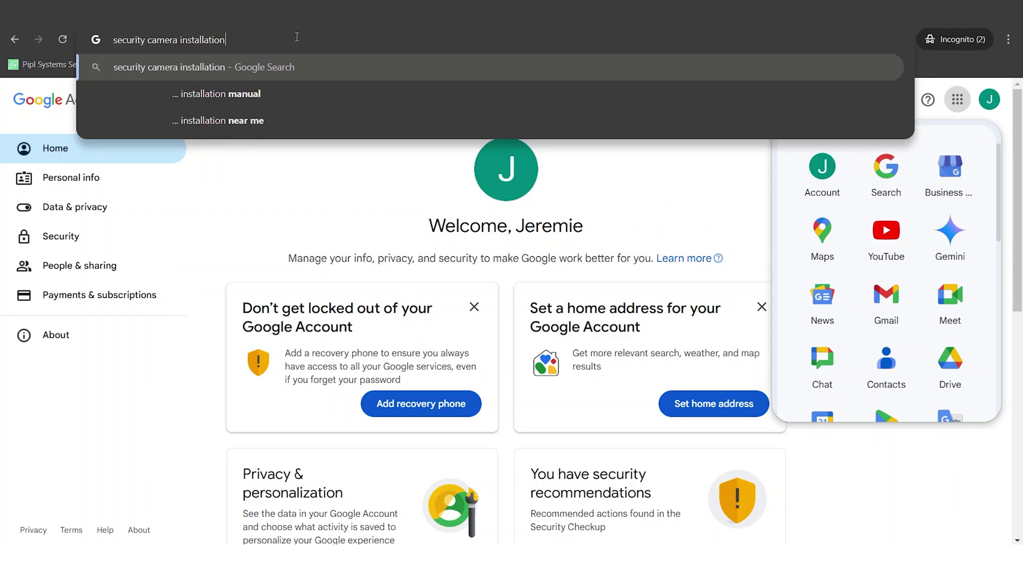
{"action": "key", "text": "Return"}
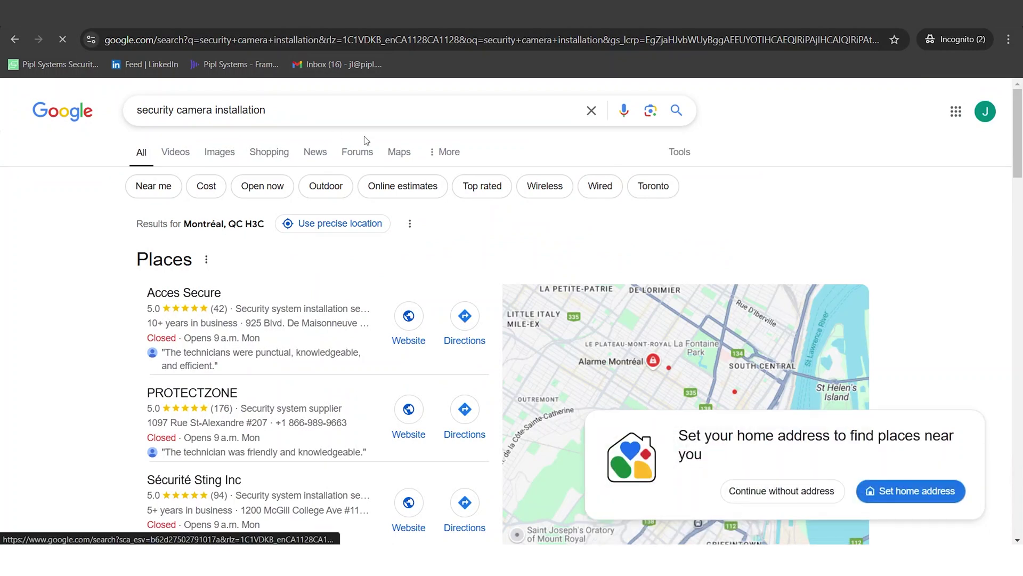
{"action": "left_click", "coordinate": [409, 154]}
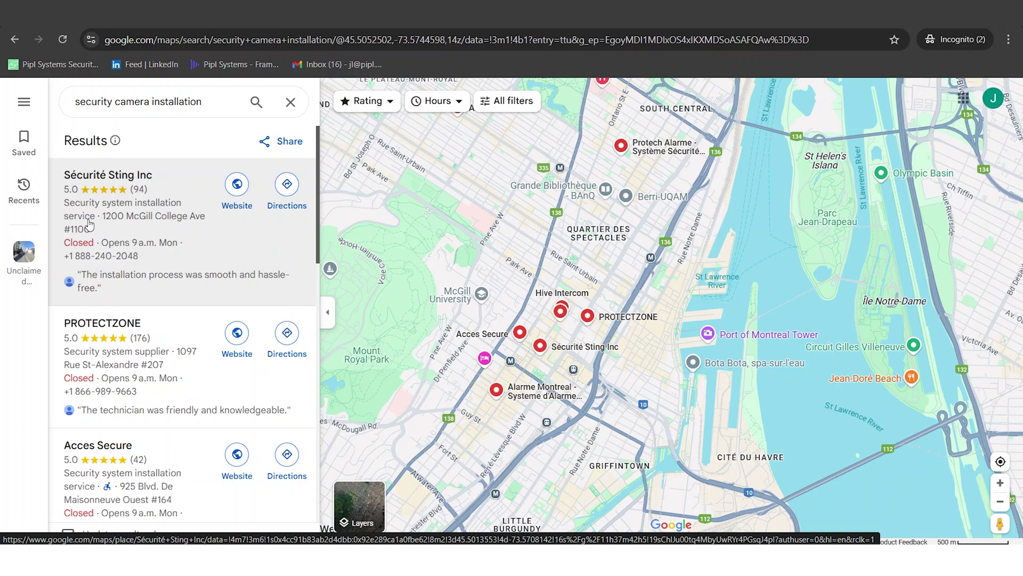
{"action": "scroll", "coordinate": [174, 270], "scroll_direction": "down", "scroll_amount": 1}
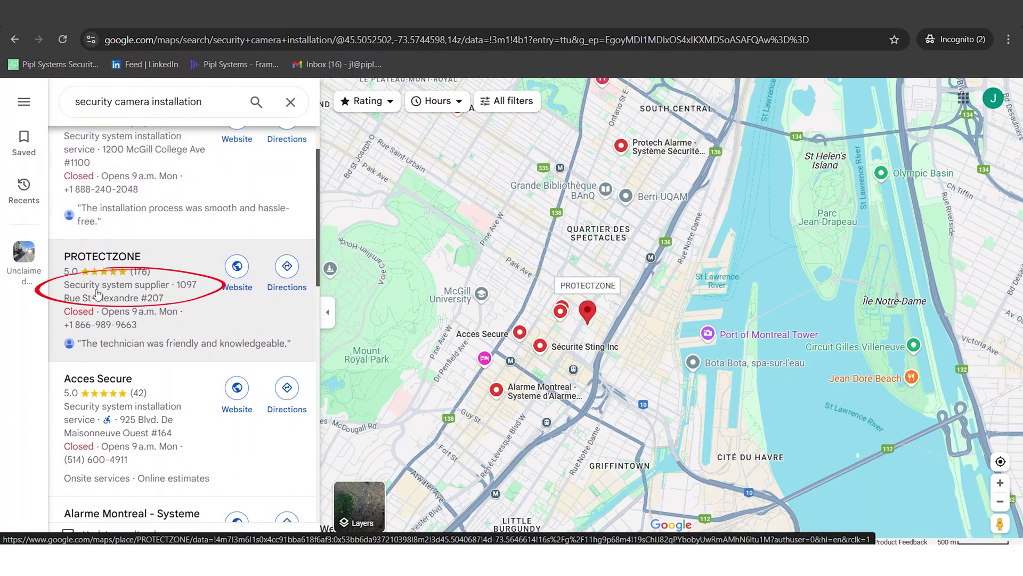
{"action": "scroll", "coordinate": [110, 347], "scroll_direction": "down", "scroll_amount": 1}
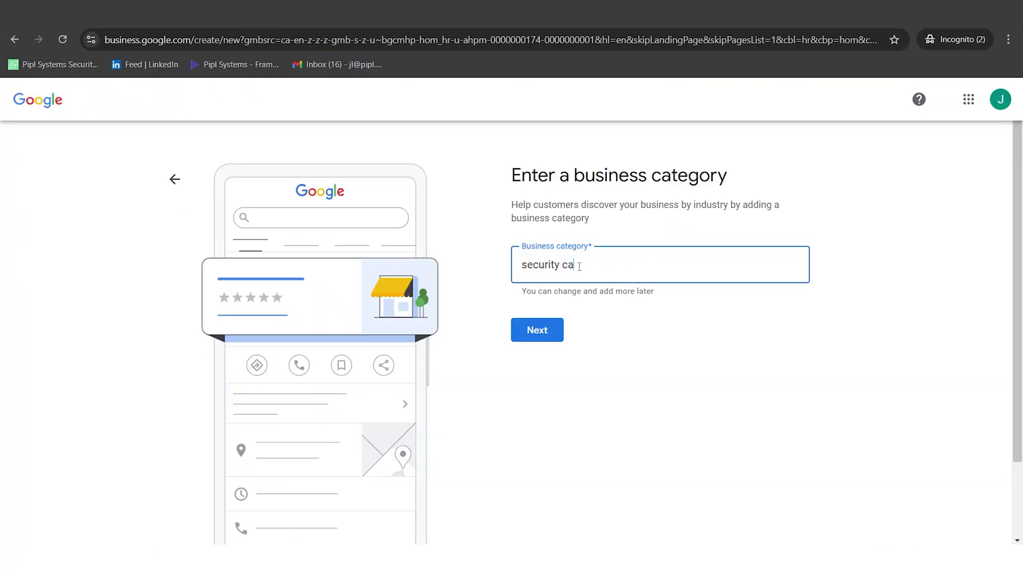
Set the business category to 'Security system installation service' and proceed to service areas.
{"action": "key", "text": "BackSpace"}
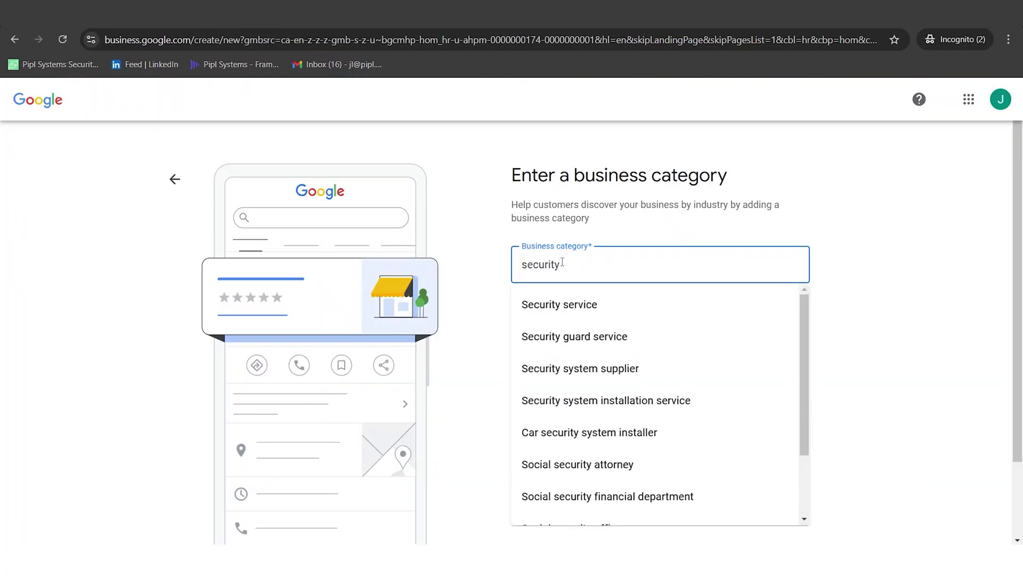
{"action": "left_click", "coordinate": [565, 406]}
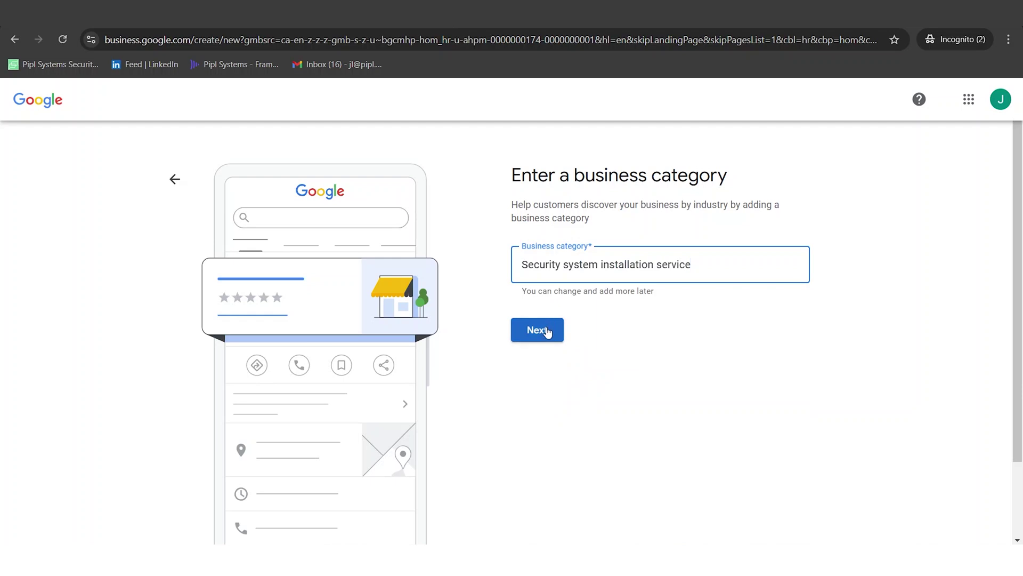
{"action": "left_click", "coordinate": [546, 328]}
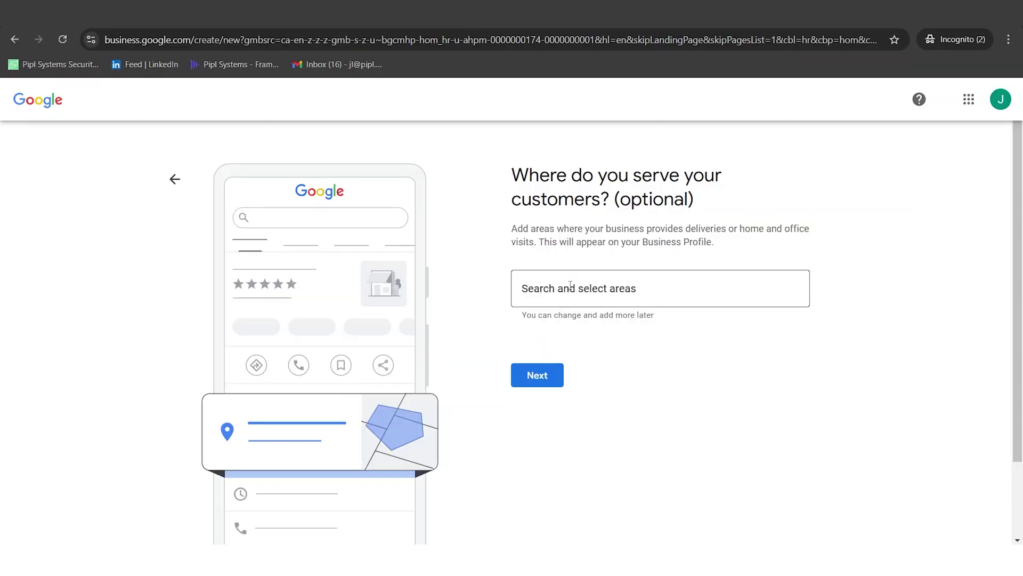
Add Montreal, QC, Canada as the service area and accept the terms to finish.
{"action": "type", "text": "treal"}
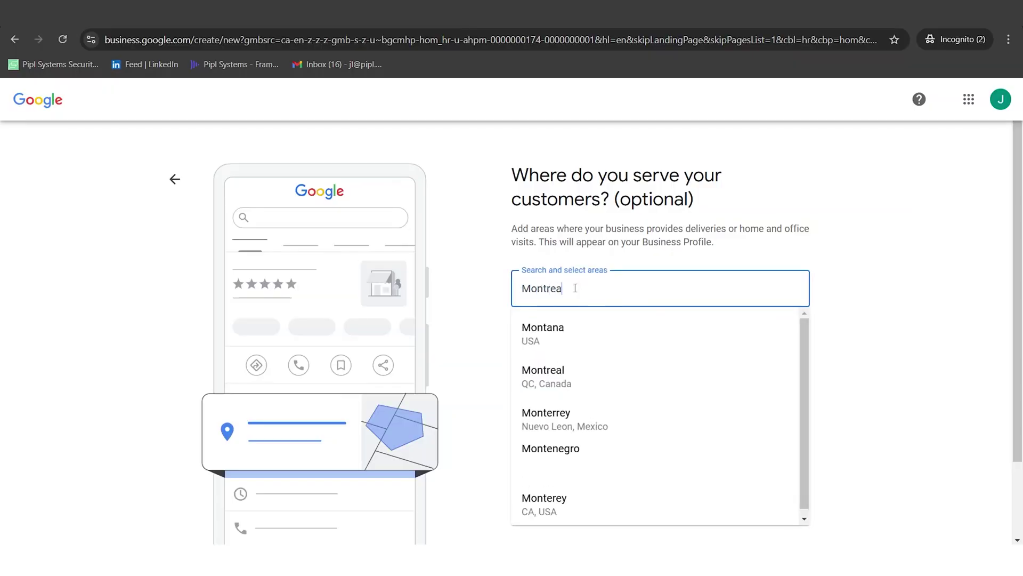
{"action": "left_click", "coordinate": [579, 334]}
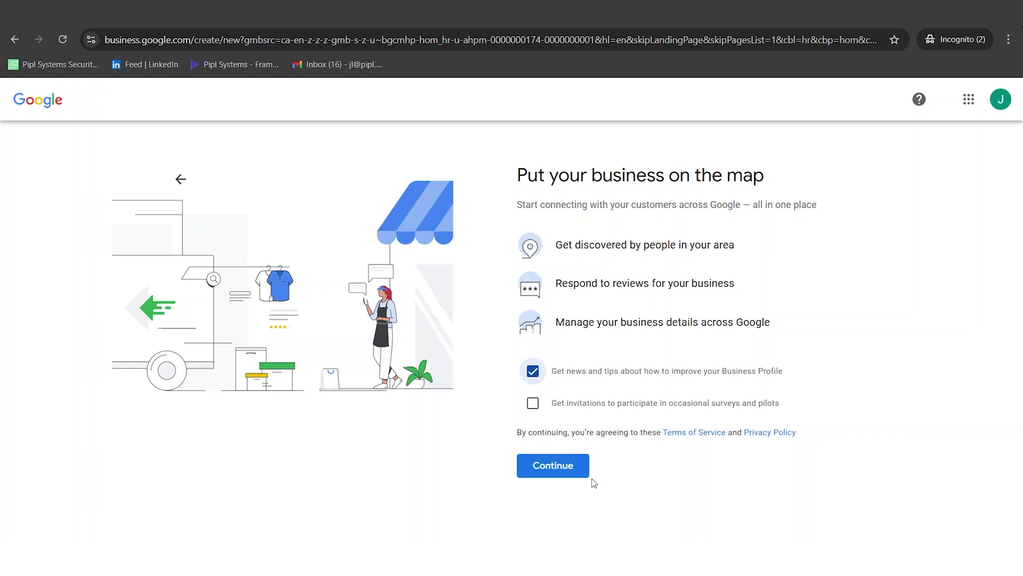
{"action": "left_click", "coordinate": [575, 470]}
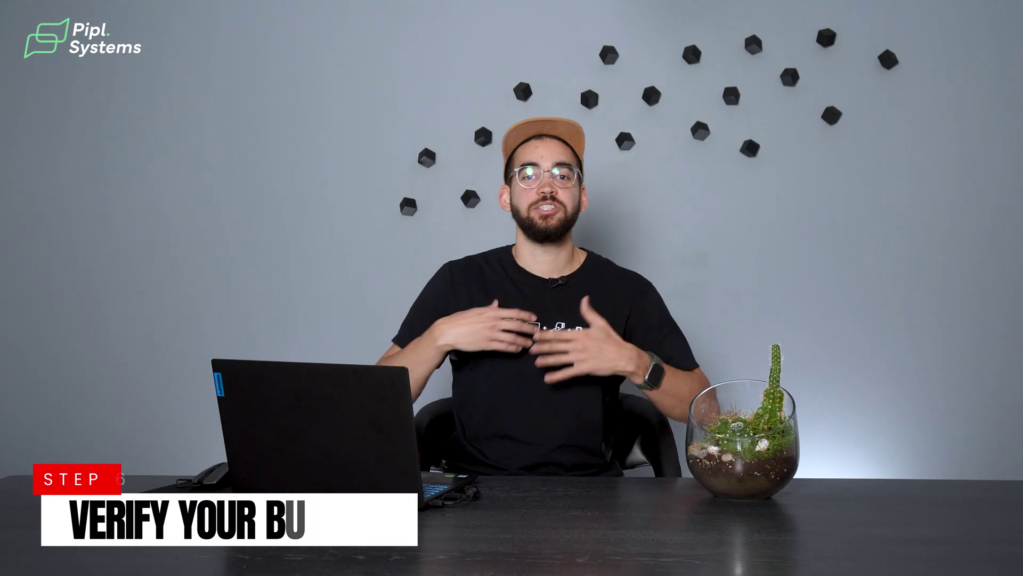